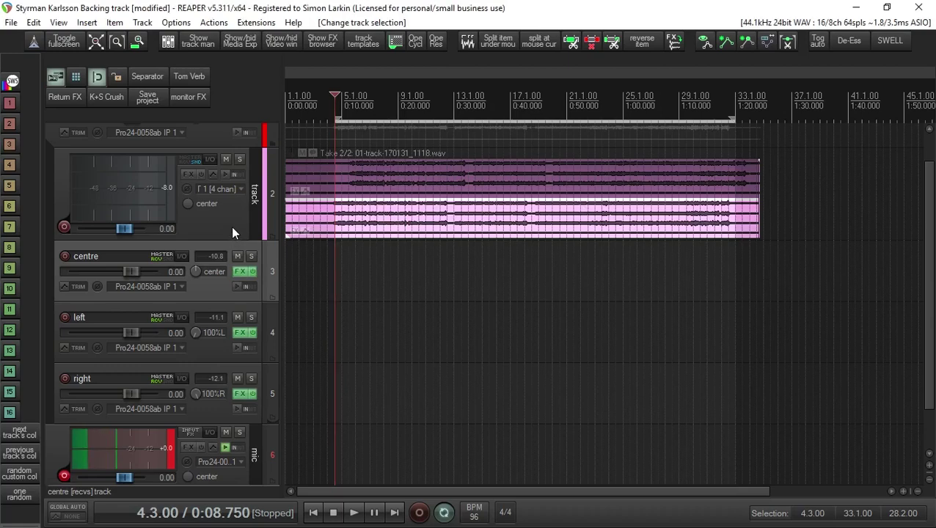
Step: Give track 2 the Default track layout
right_click(231, 226)
mouse_move(328, 448)
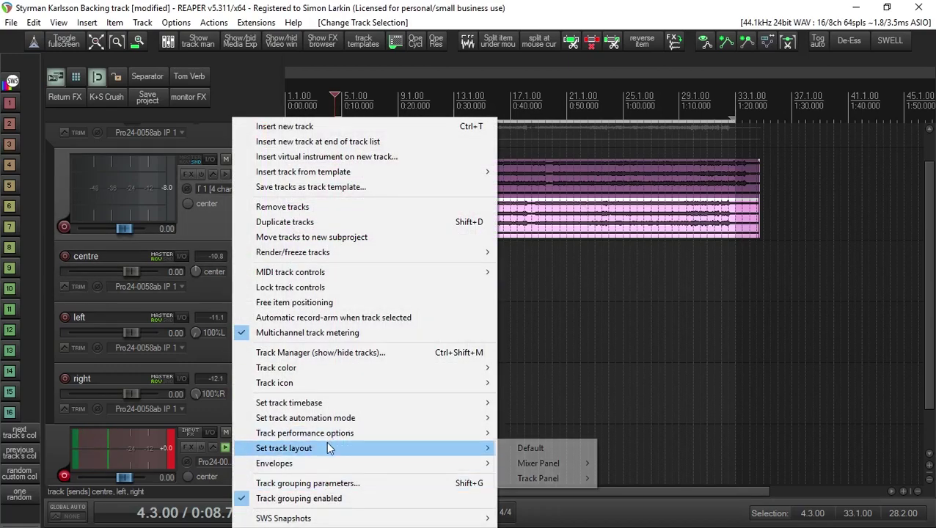
left_click(549, 451)
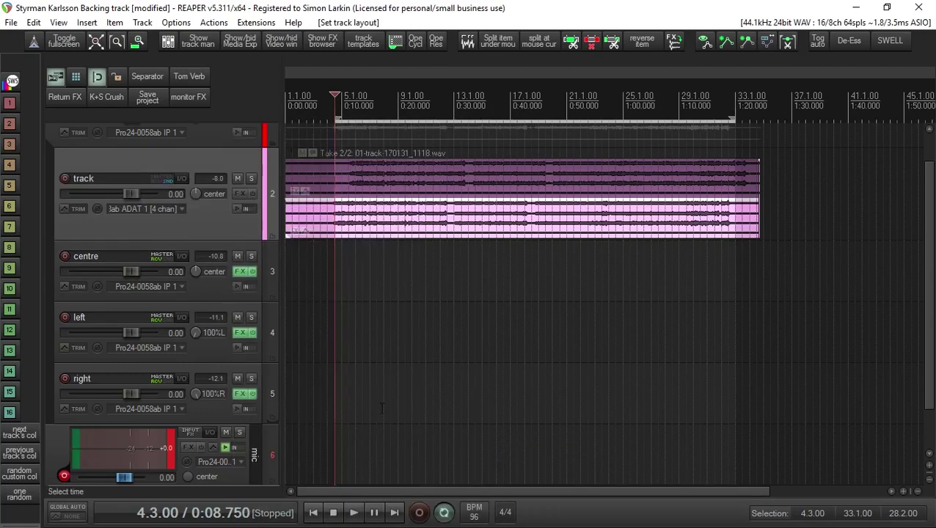
Step: Open track 2's routing window, move it aside, and switch the item between Take 1/2 and Take 2/2
left_click(184, 177)
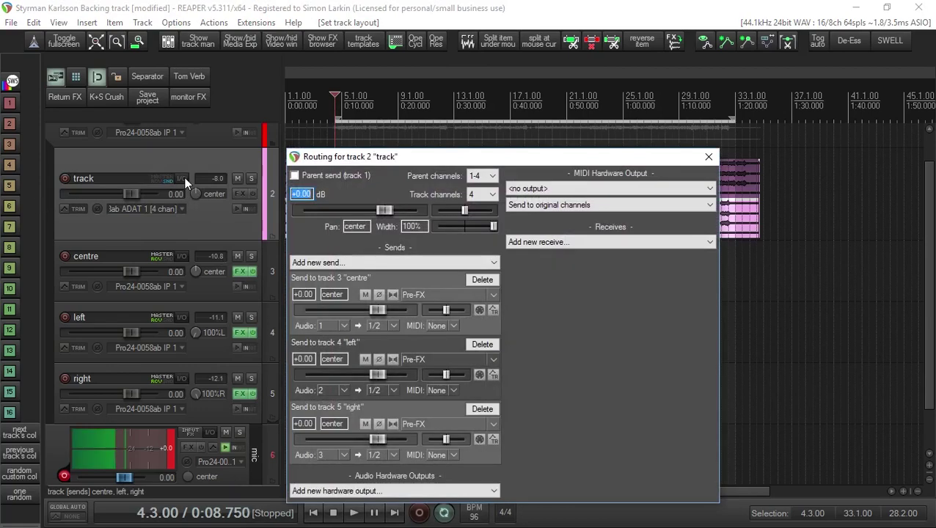
left_click(516, 145)
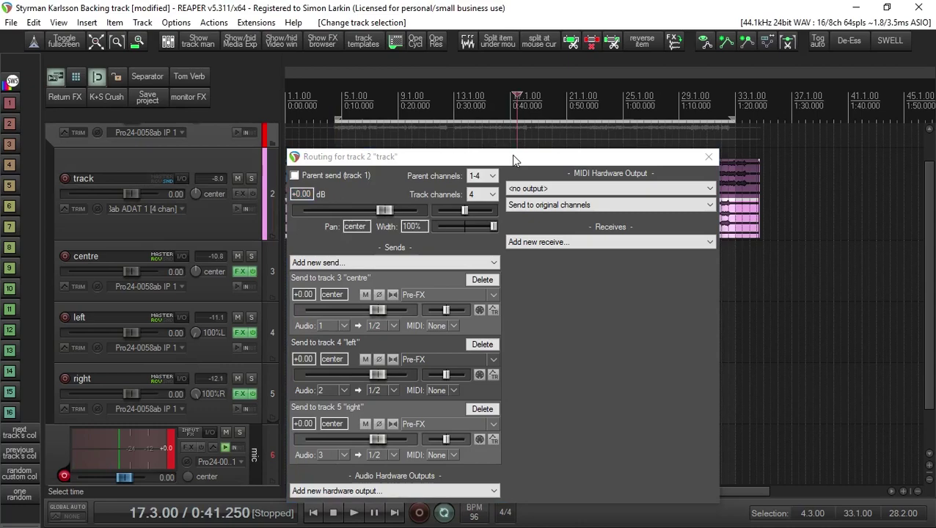
left_click_drag(514, 160, 935, 202)
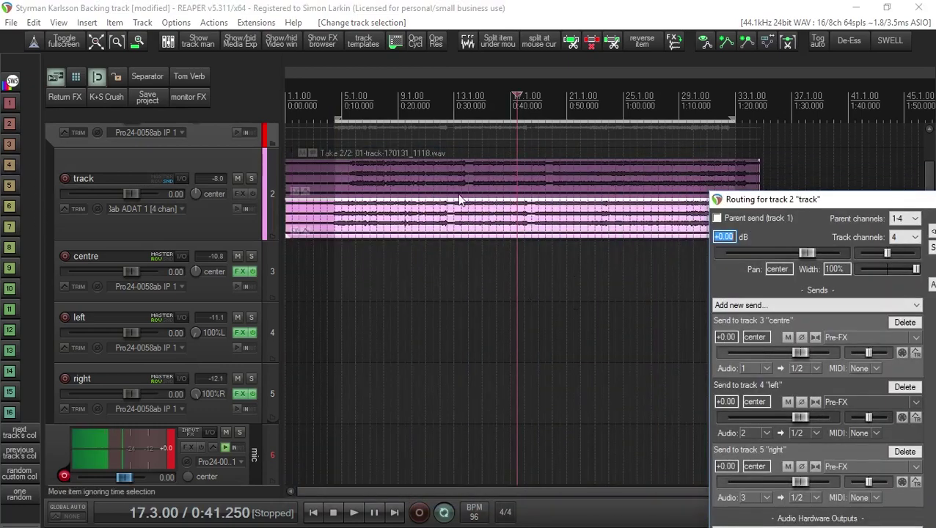
left_click(458, 218)
left_click(455, 171)
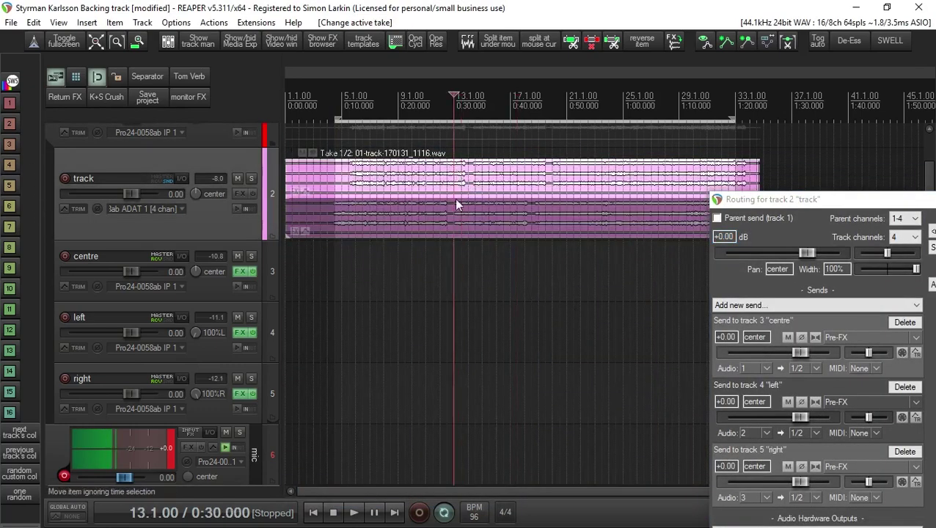
left_click(457, 215)
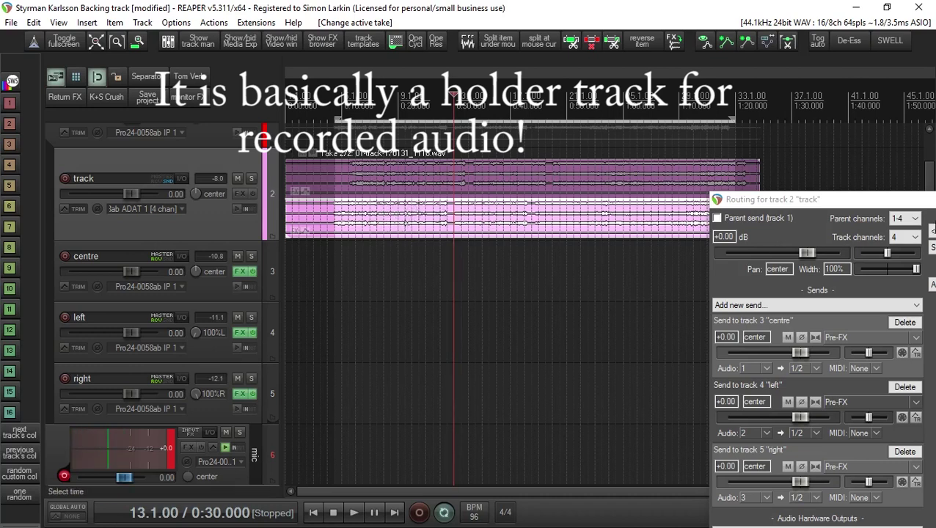
left_click_drag(890, 206, 733, 169)
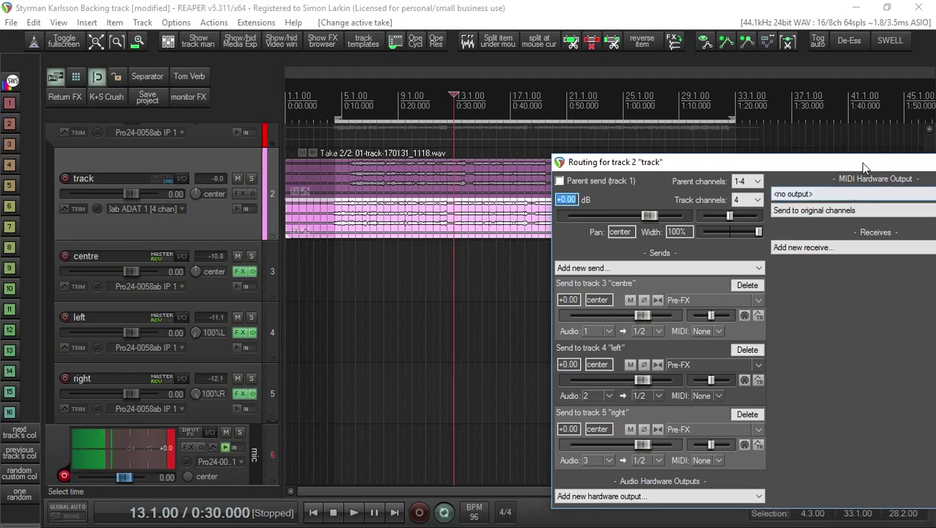
Step: Shift track 2's routing window to the right and bring up its record input choices
left_click_drag(862, 167, 657, 110)
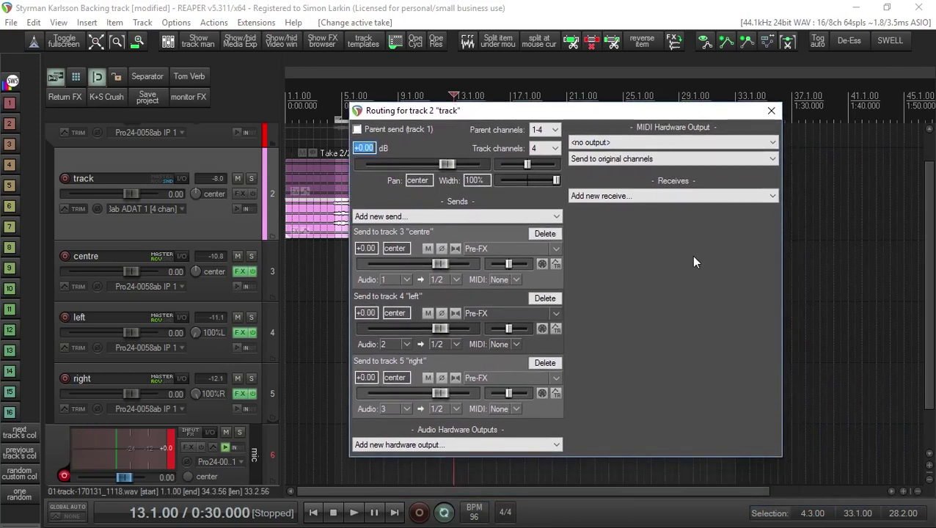
left_click_drag(531, 146, 669, 130)
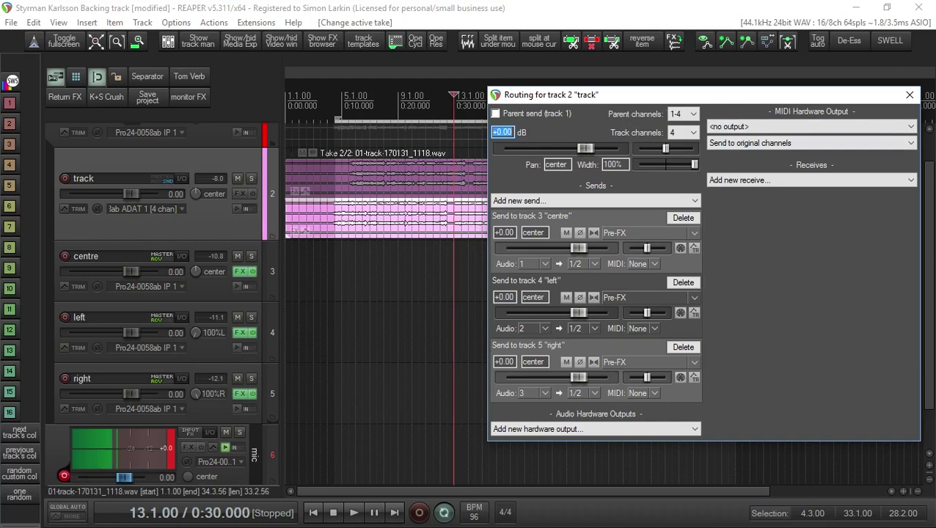
left_click(181, 209)
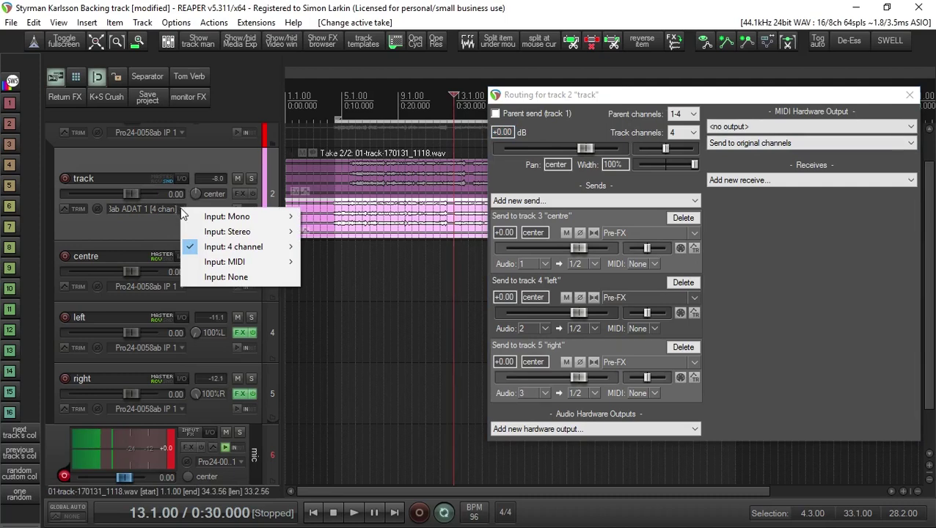
Step: Review the 4 channel input list for track 2, then dismiss the menu unchanged
mouse_move(264, 248)
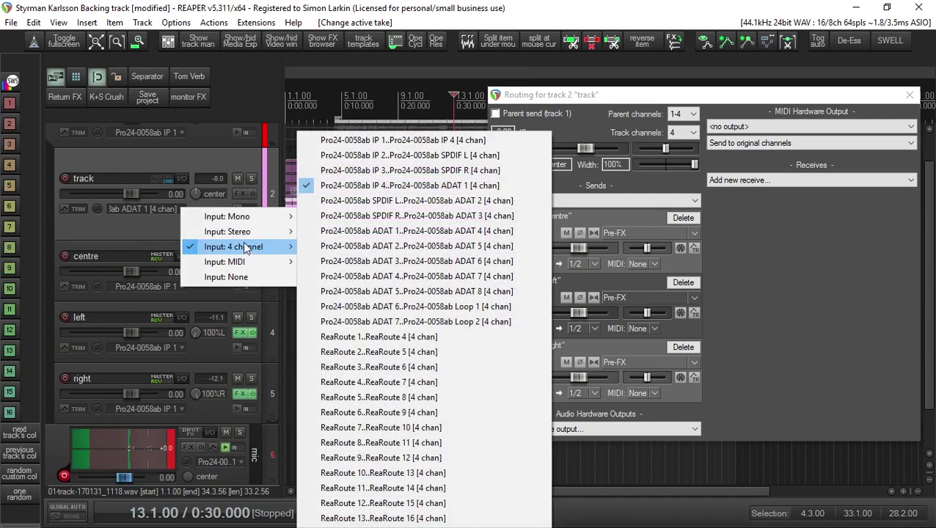
left_click(99, 217)
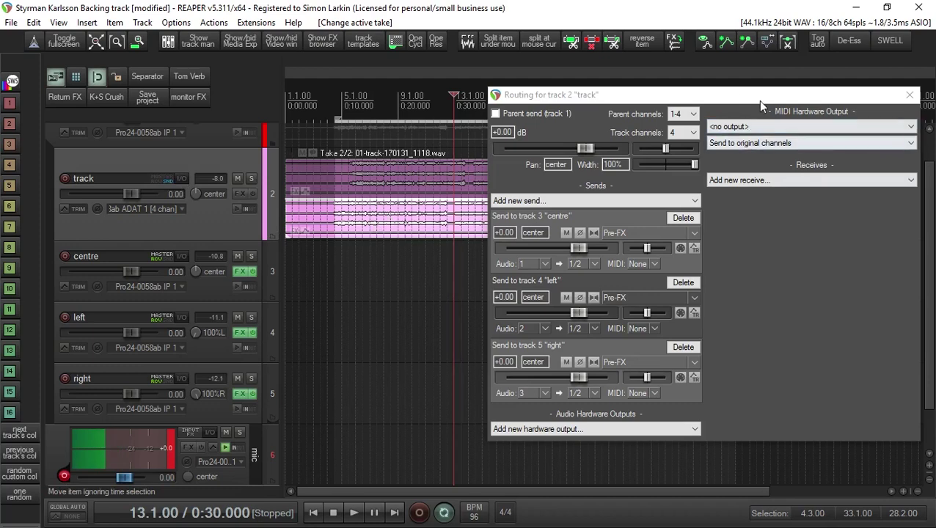
Step: Leave track 2's parent send unticked and close its routing window
left_click_drag(758, 100, 573, 107)
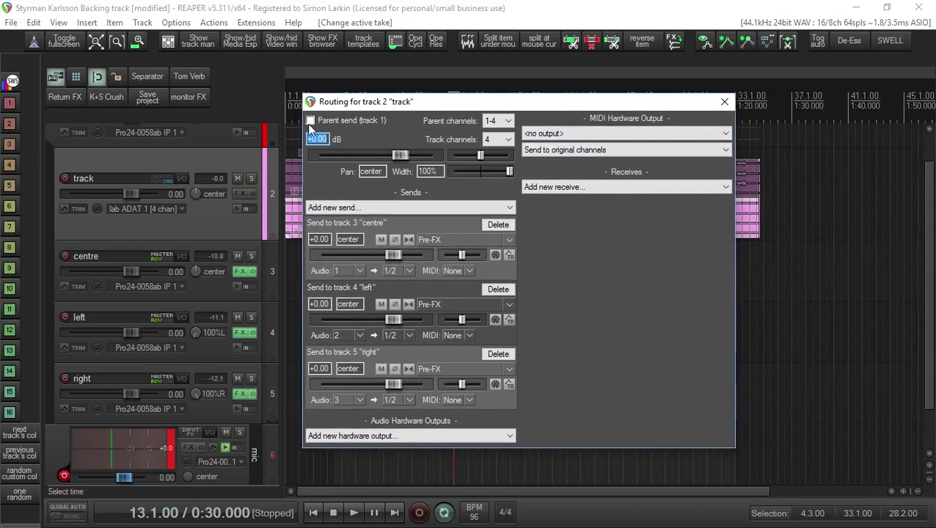
left_click(310, 121)
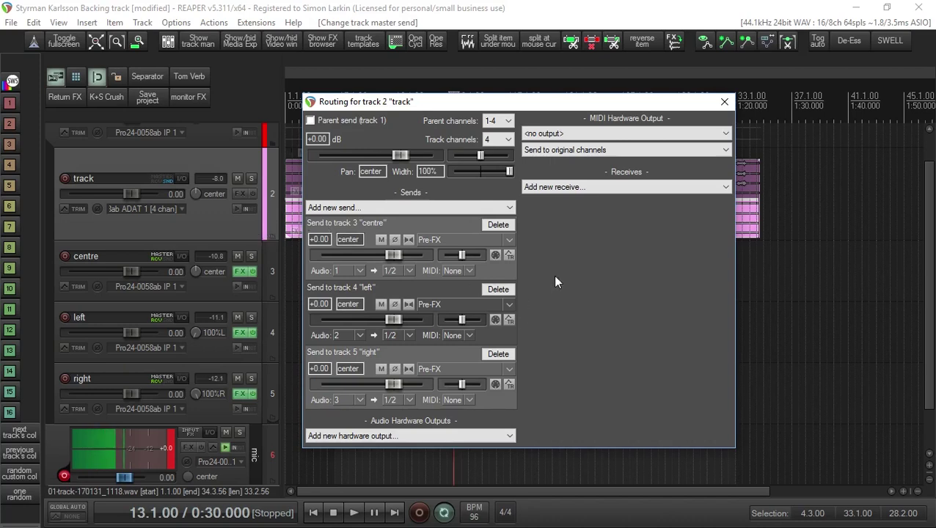
left_click(724, 101)
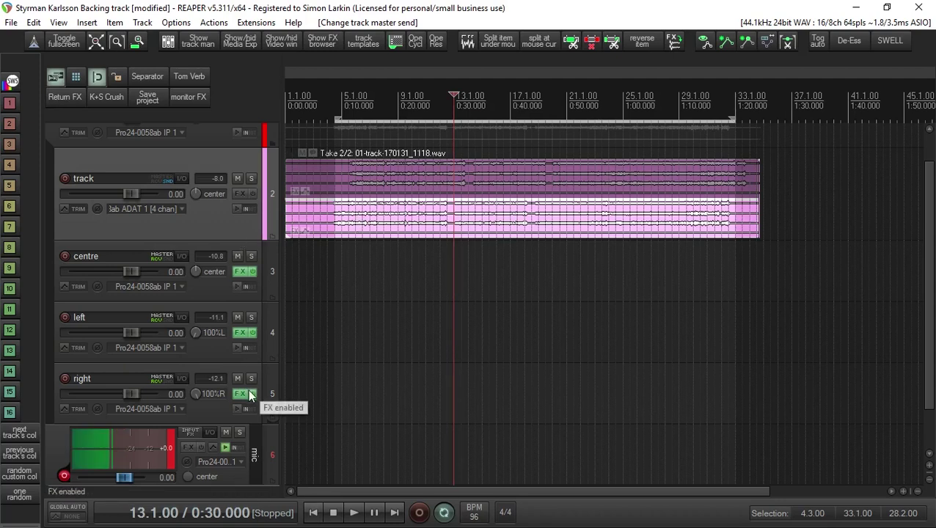
left_click(240, 272)
left_click_drag(46, 120, 598, 6)
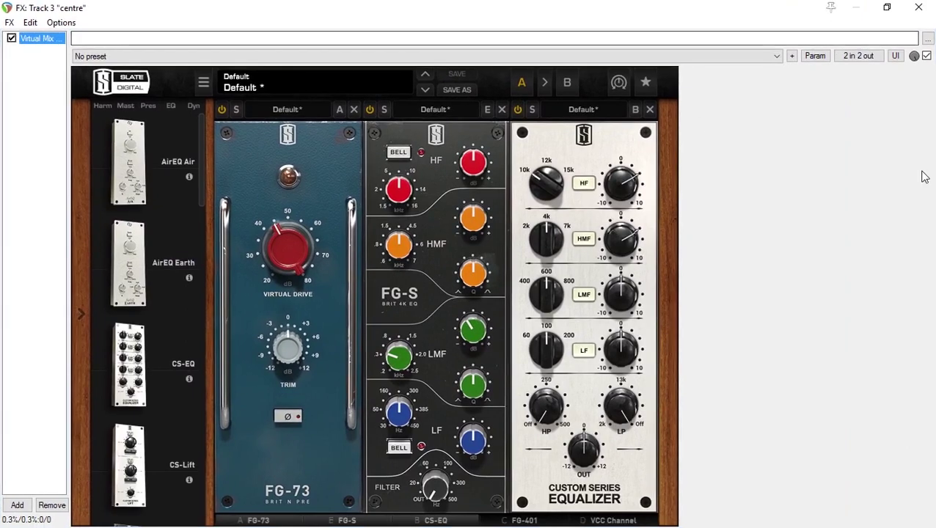
left_click(84, 314)
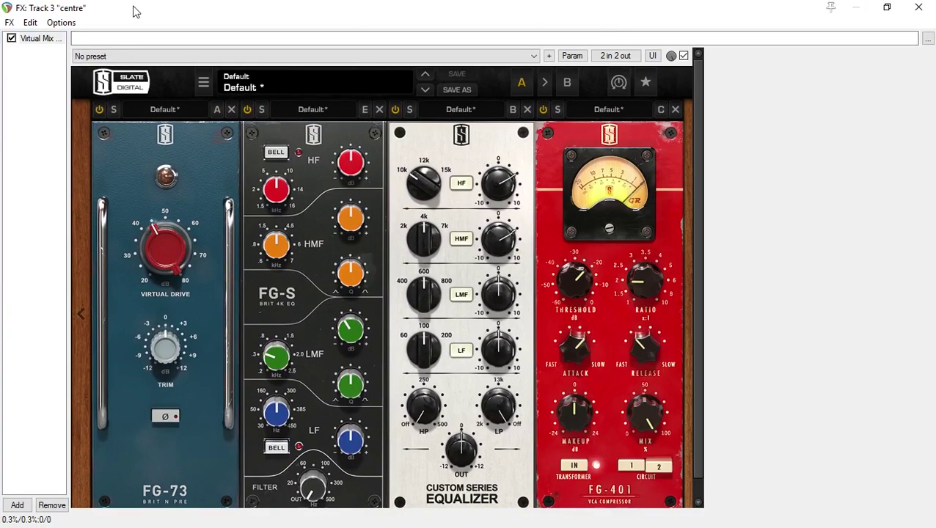
left_click_drag(161, 16, 198, 6)
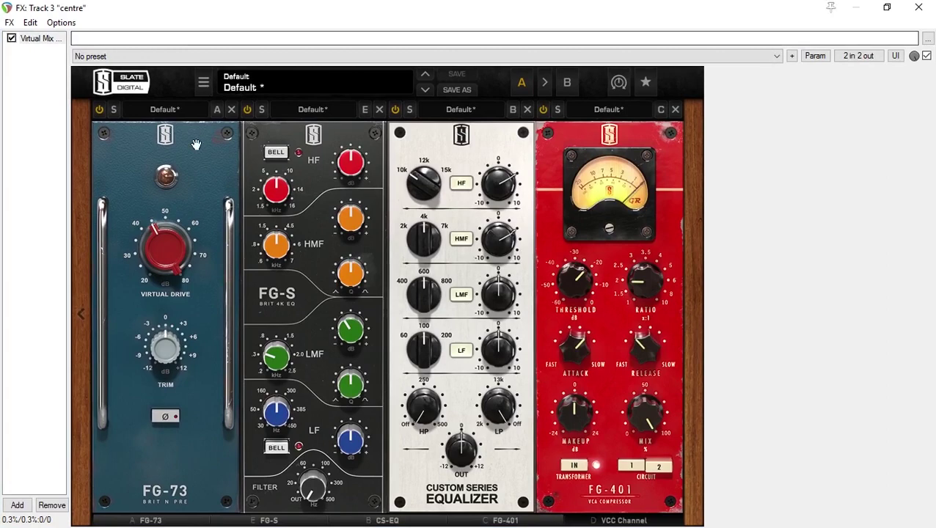
left_click(645, 519)
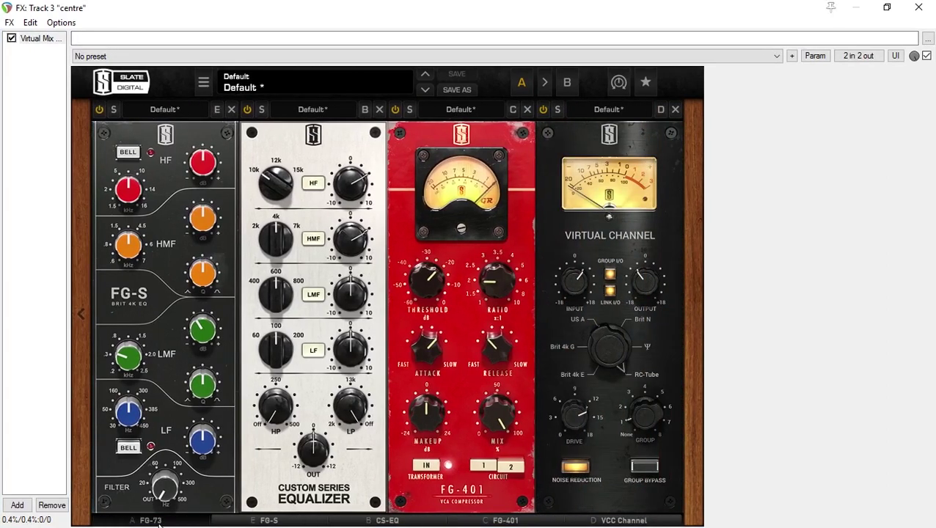
left_click(159, 521)
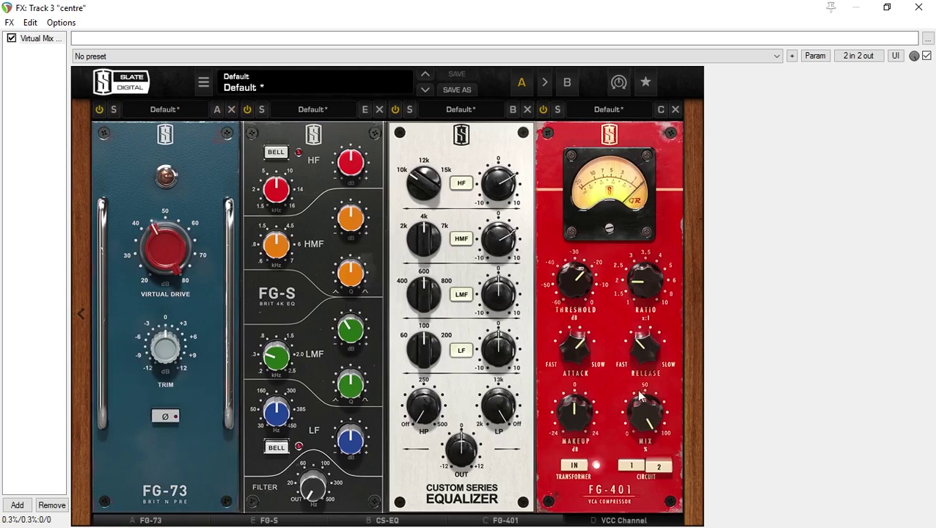
left_click(642, 520)
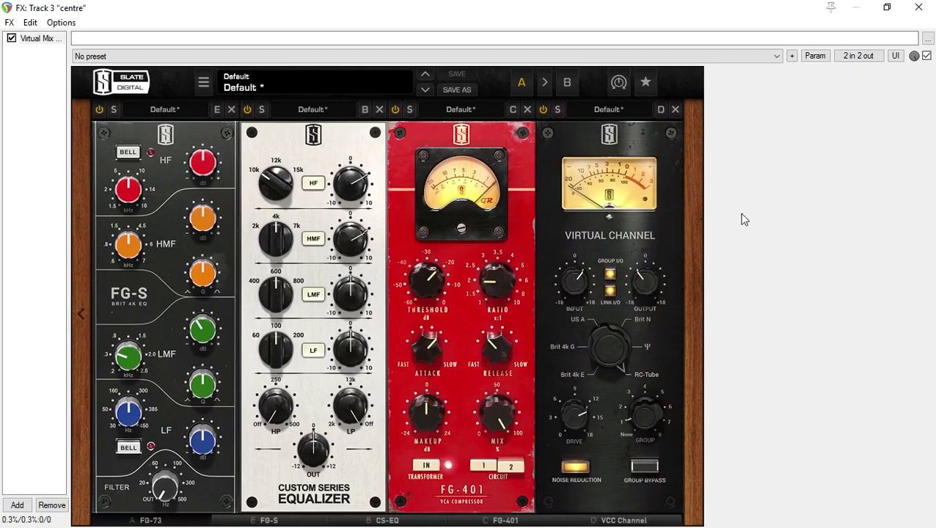
left_click(918, 7)
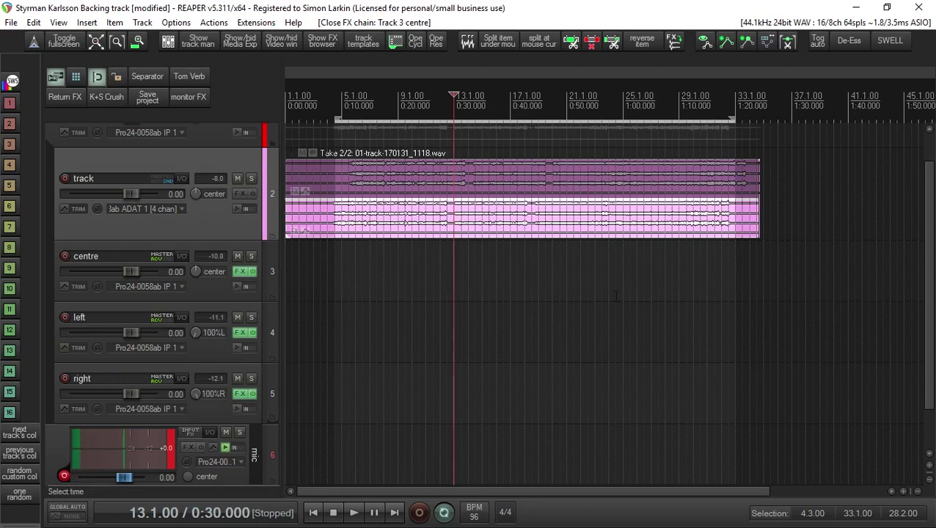
Step: Start project playback from 4.3.00
left_click(338, 279)
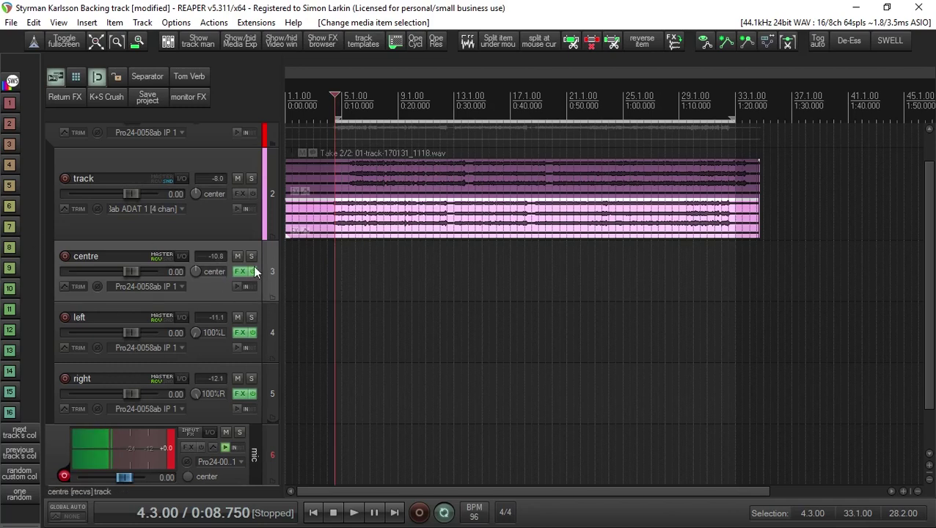
key("space")
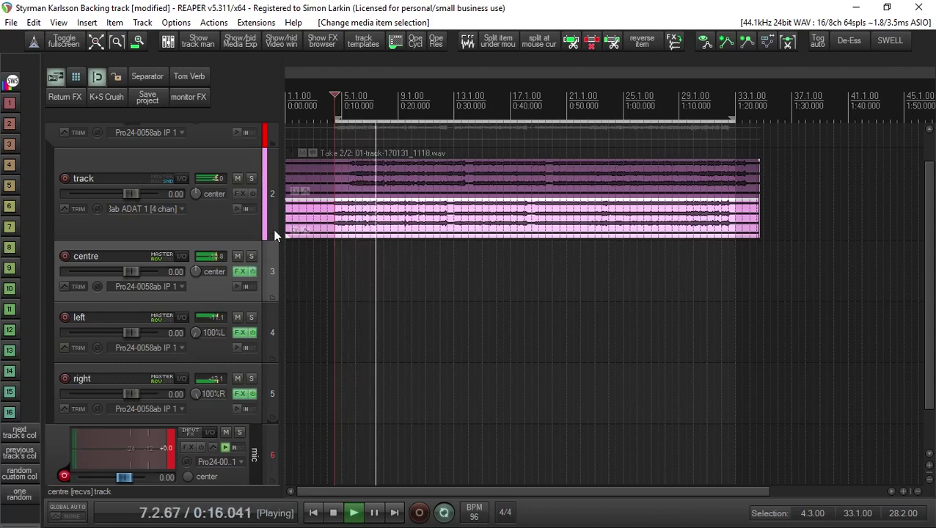
Step: Lower the left and right track volumes together, reset both to 0 dB, and stop playback
left_click(272, 328)
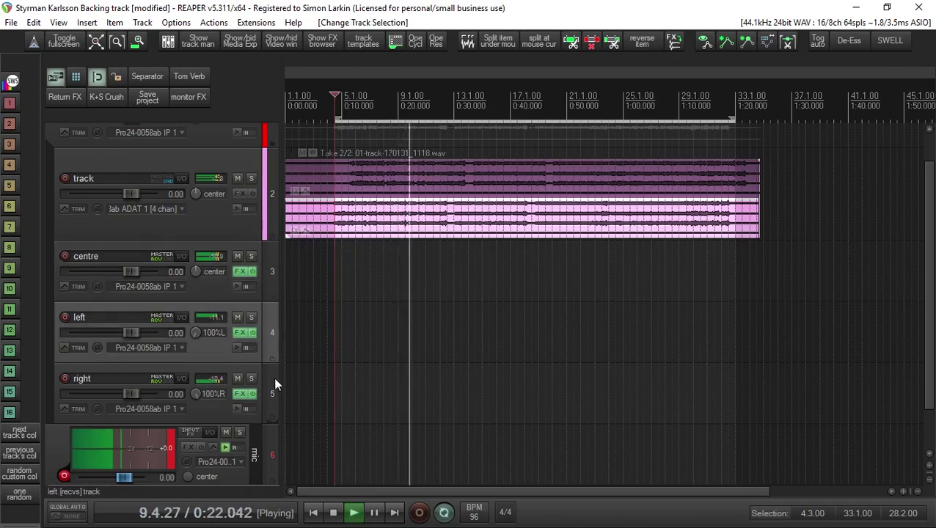
left_click(274, 377, "shift")
left_click_drag(129, 393, 86, 393)
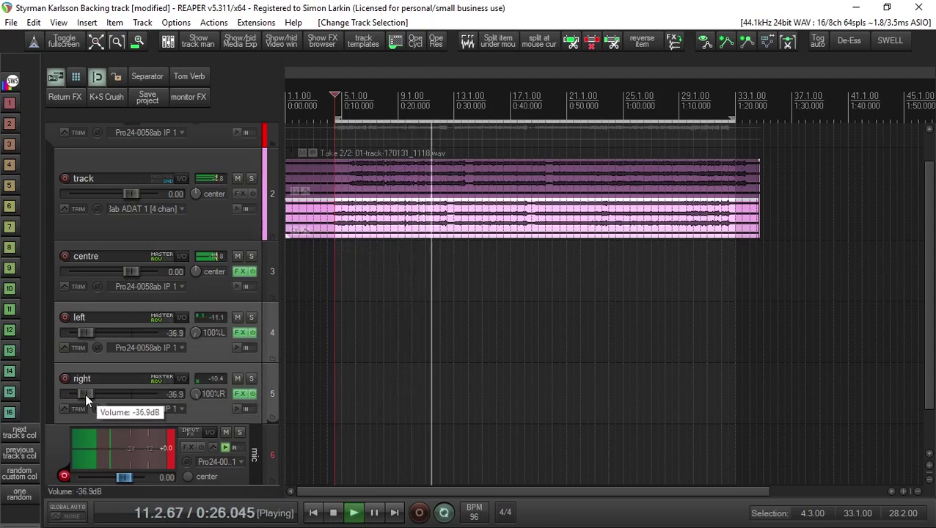
double_click(85, 393)
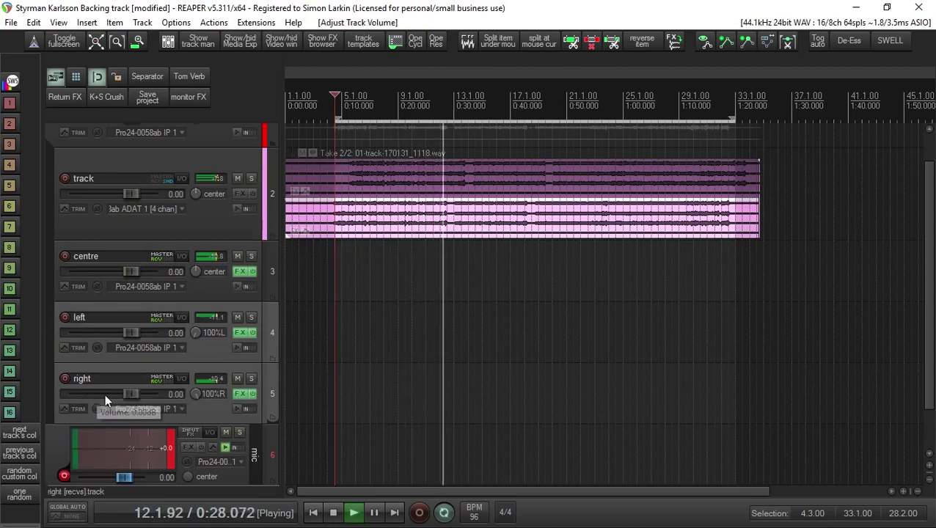
left_click(270, 380)
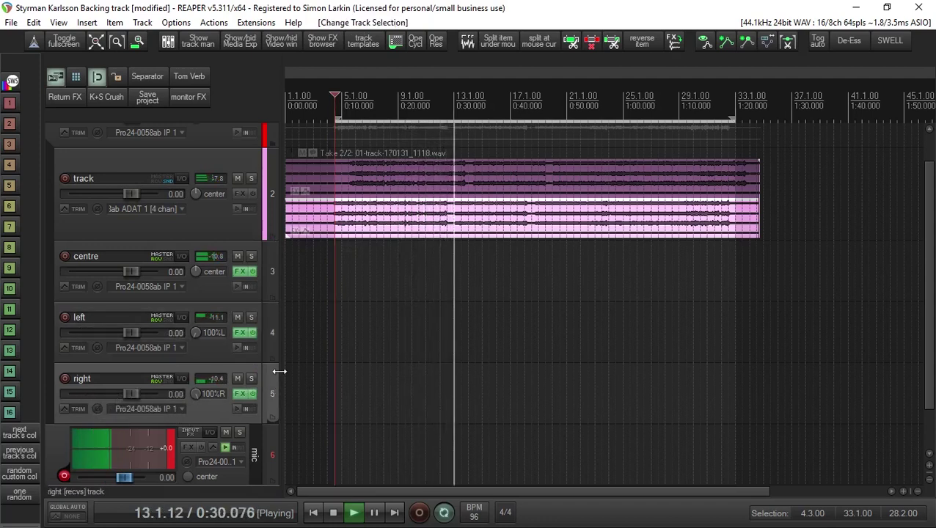
key("space")
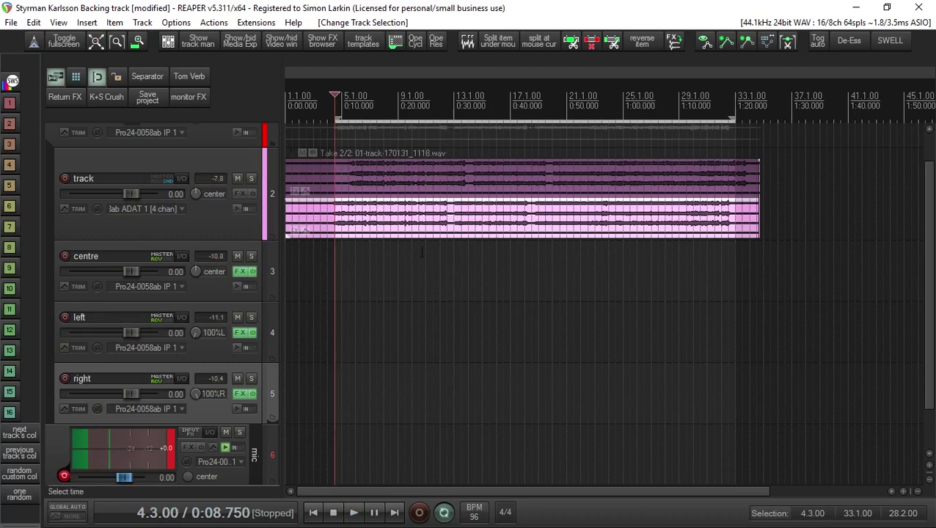
left_click(234, 219)
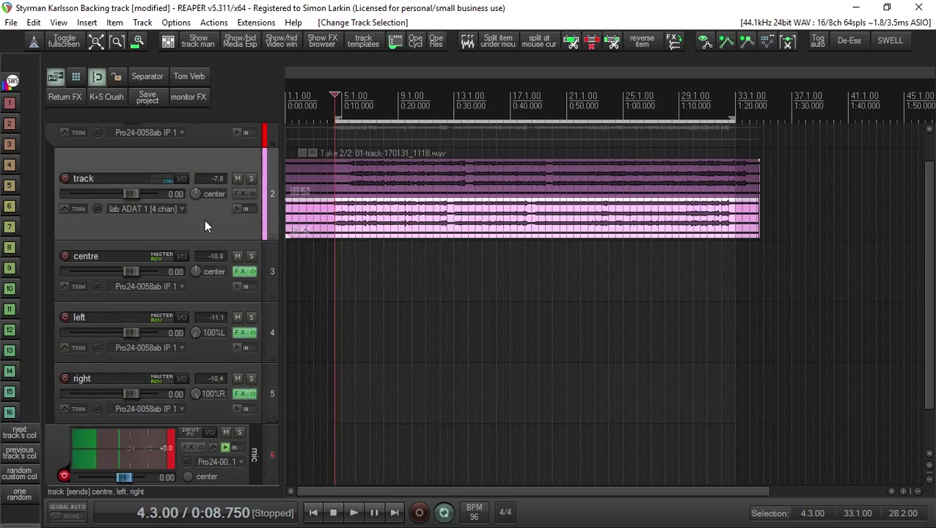
left_click(497, 215)
left_click(516, 183)
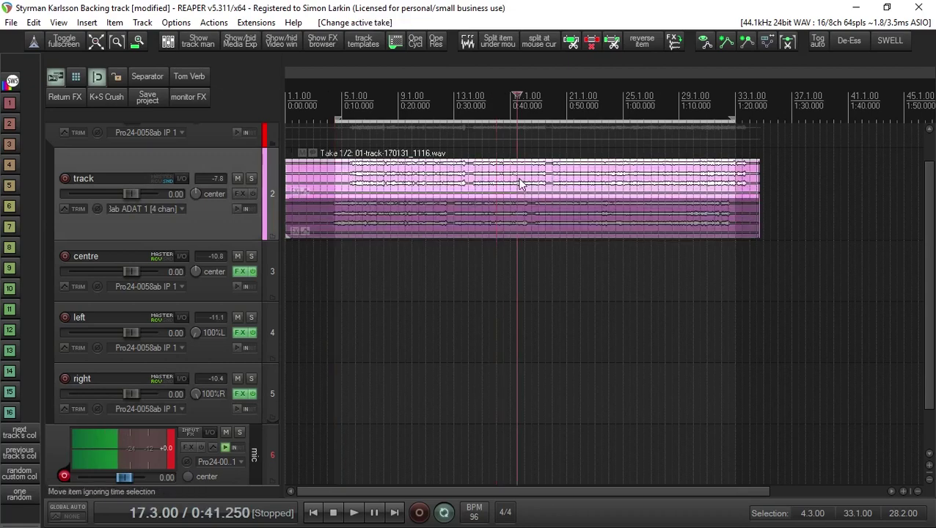
left_click(541, 223)
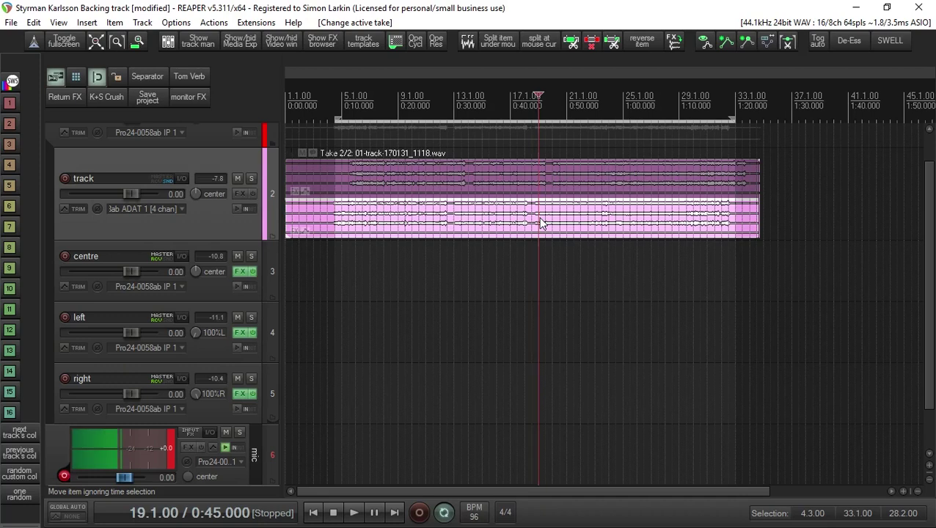
left_click(277, 274)
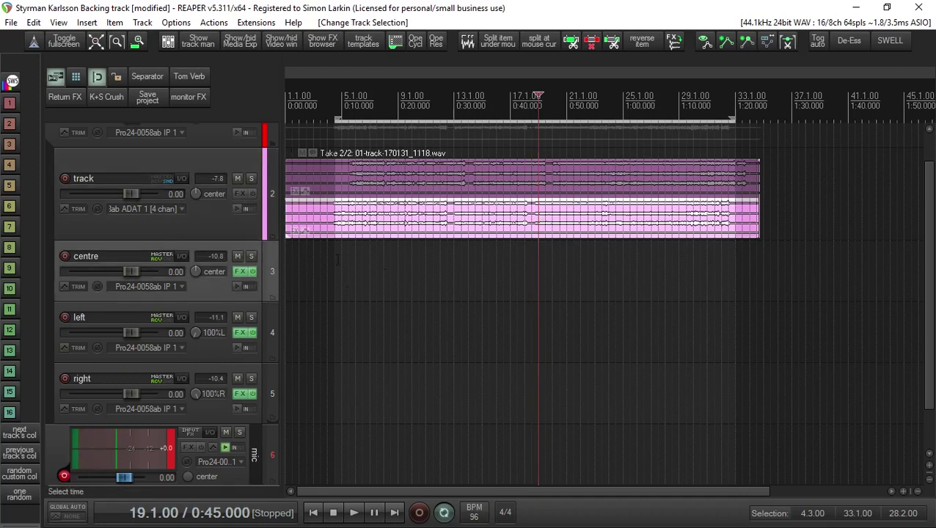
left_click(278, 321)
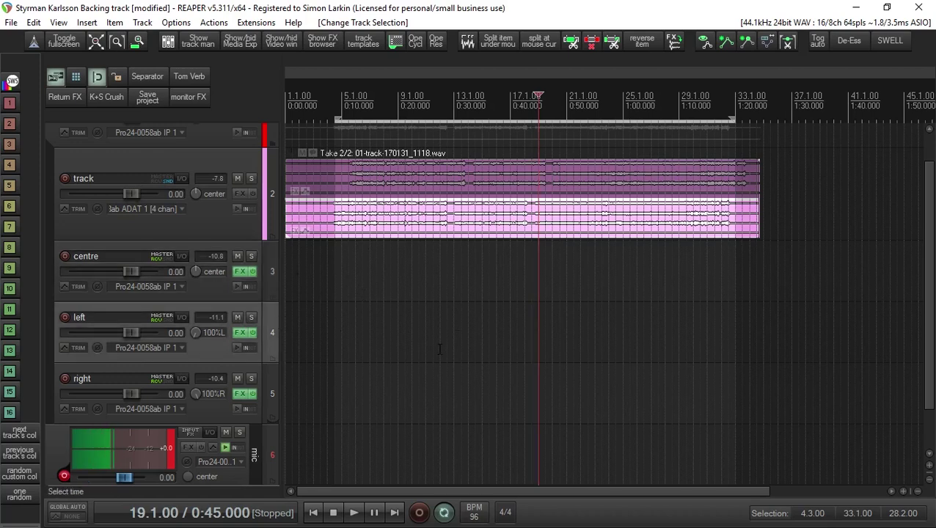
left_click(267, 395)
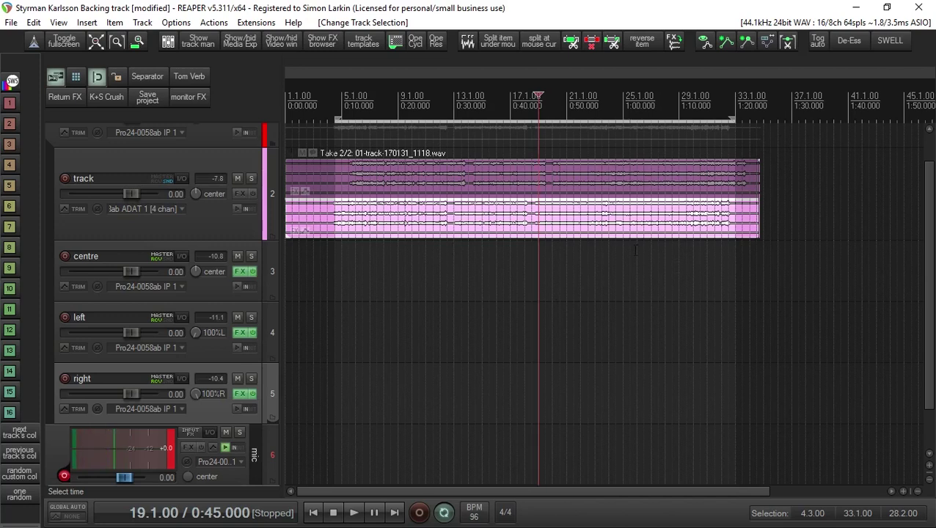
left_click(603, 183)
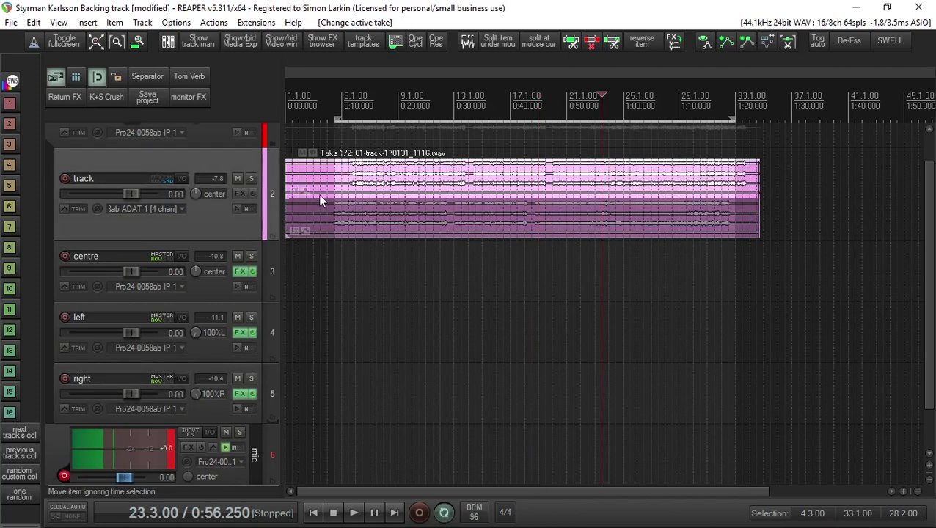
key("Page_Up")
left_click(398, 211)
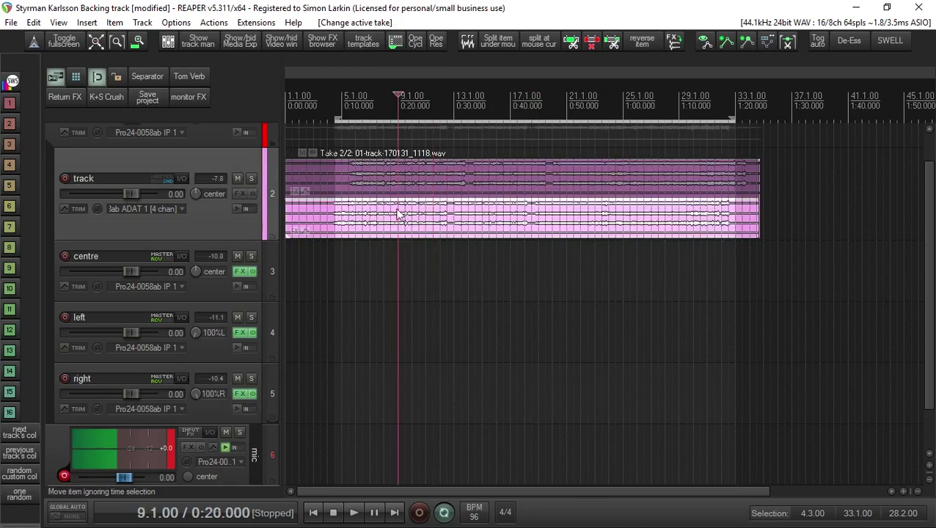
left_click(409, 197)
left_click(414, 211)
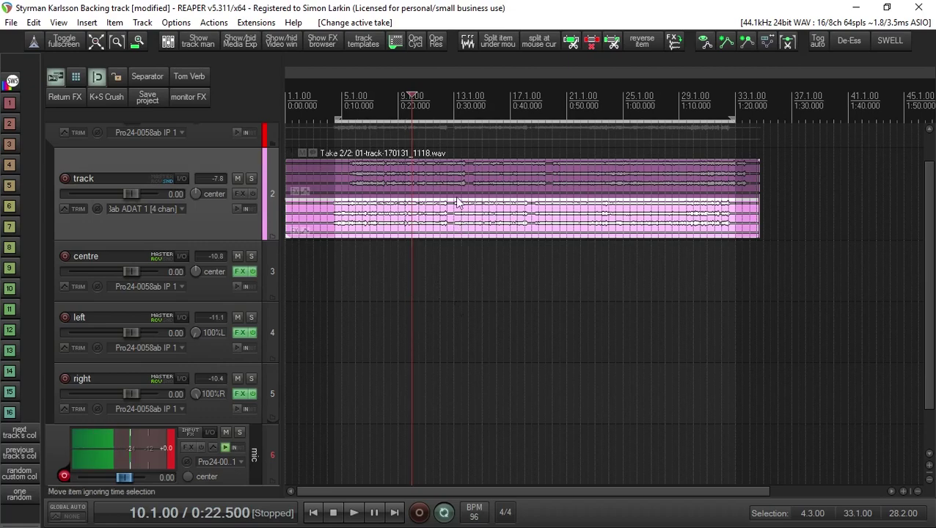
left_click(457, 220)
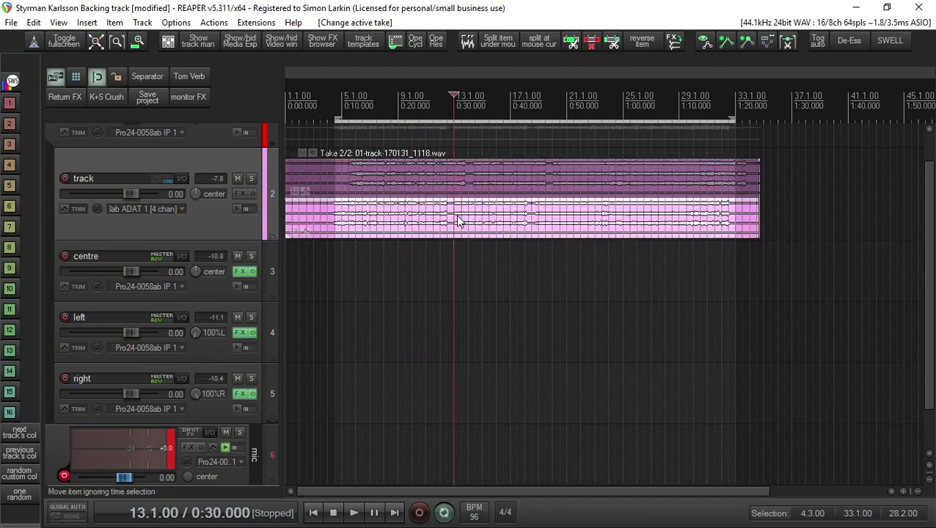
left_click(242, 271)
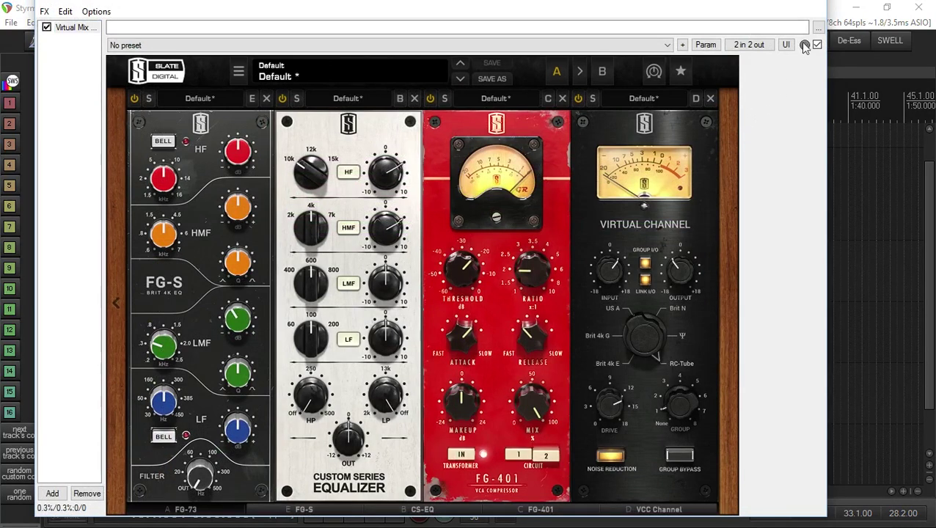
left_click_drag(702, 6, 675, 47)
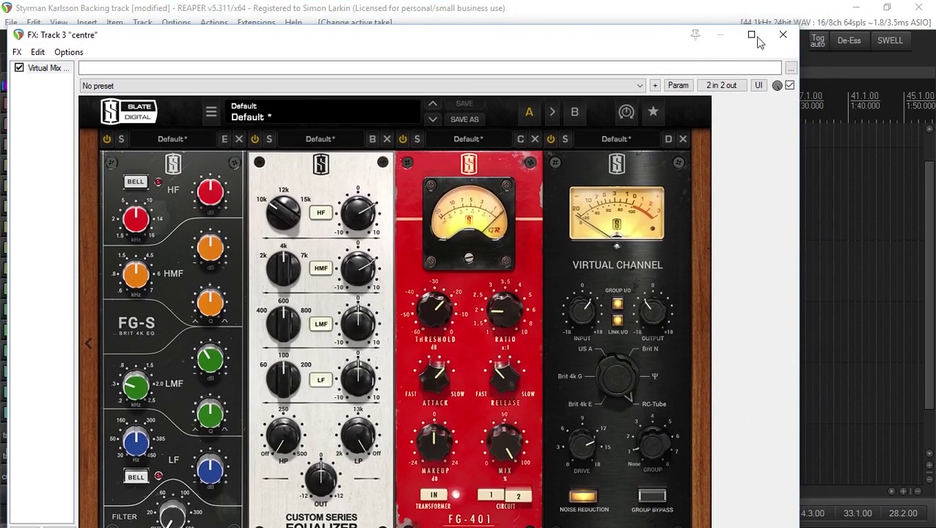
left_click(781, 37)
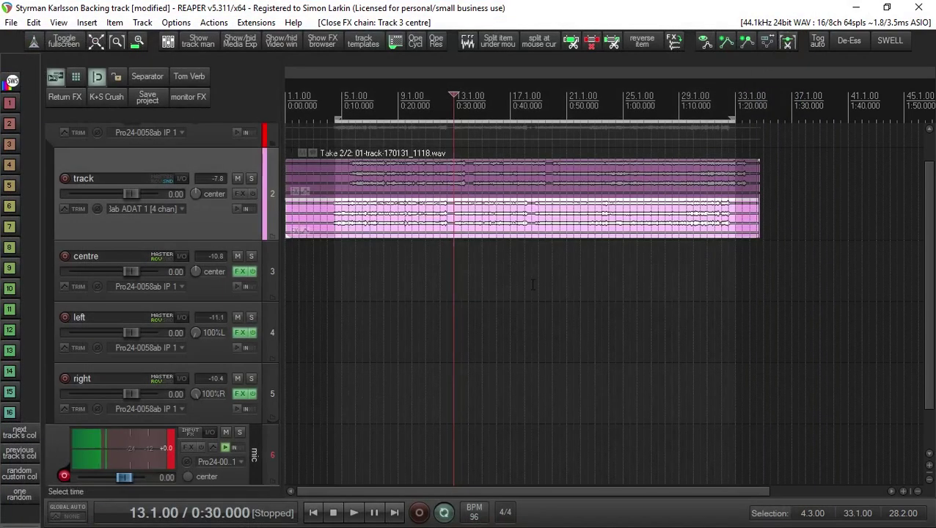
Step: Render the centre track to a mono stem track and mute the original
left_click(277, 272)
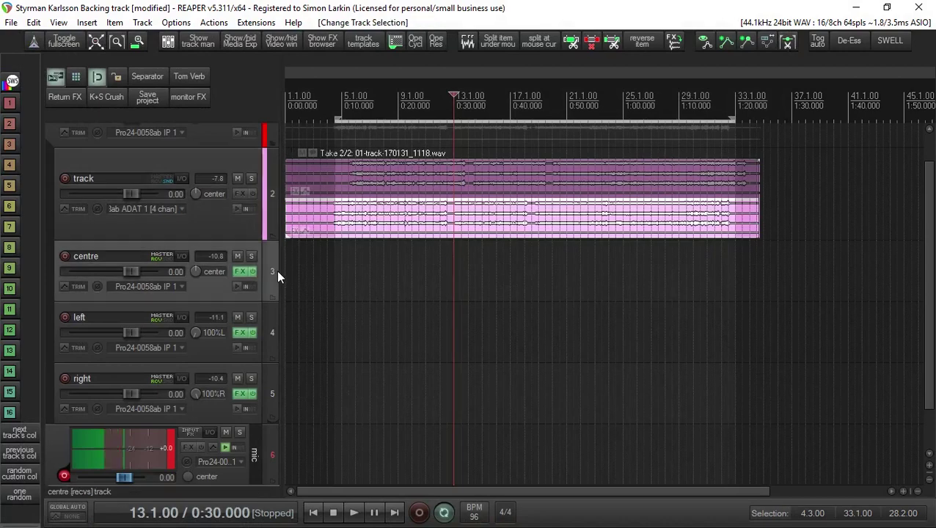
right_click(273, 270)
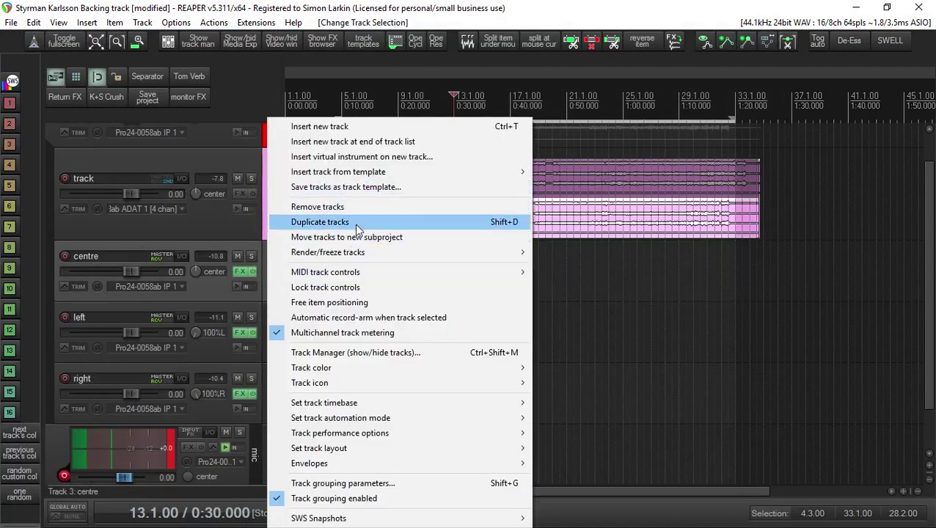
mouse_move(360, 252)
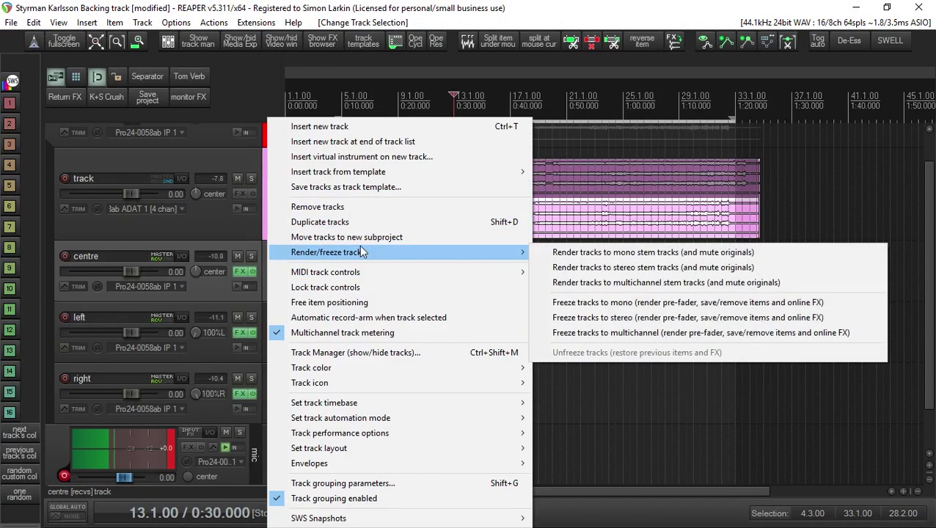
left_click(609, 254)
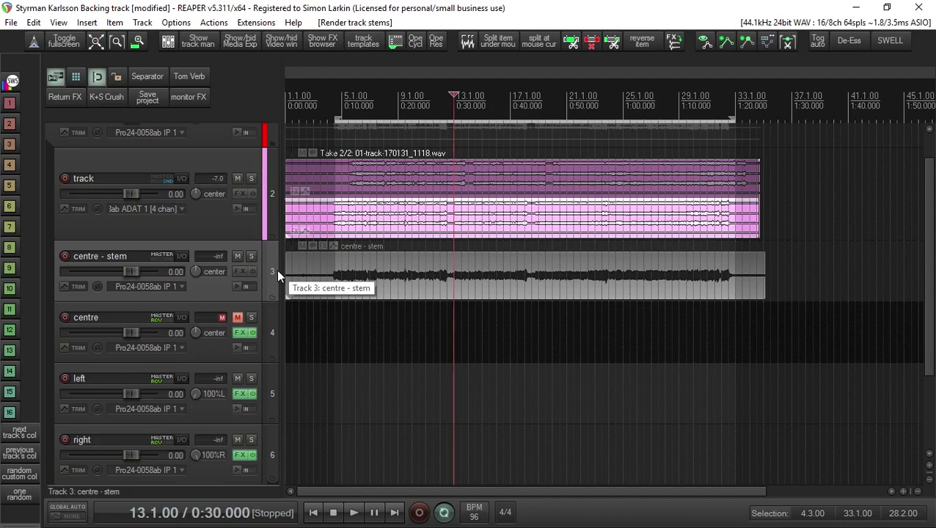
left_click(205, 211)
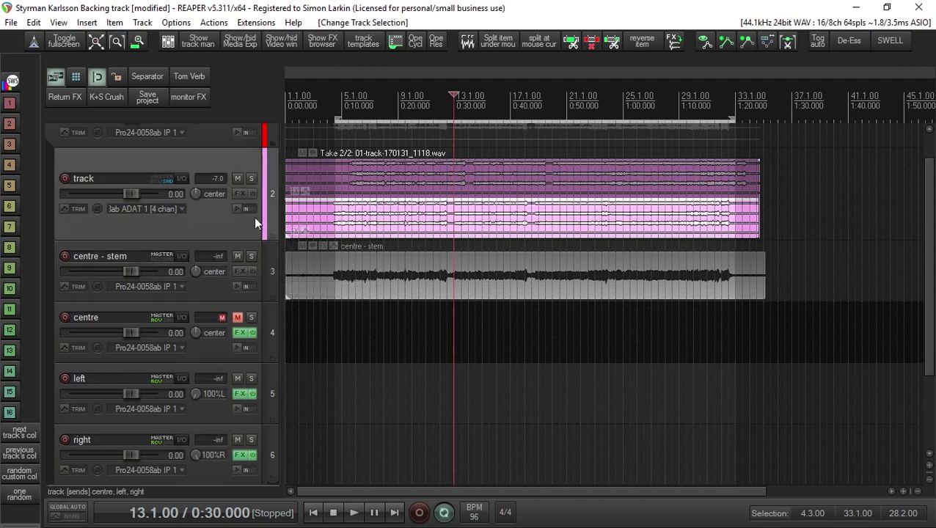
left_click(475, 214)
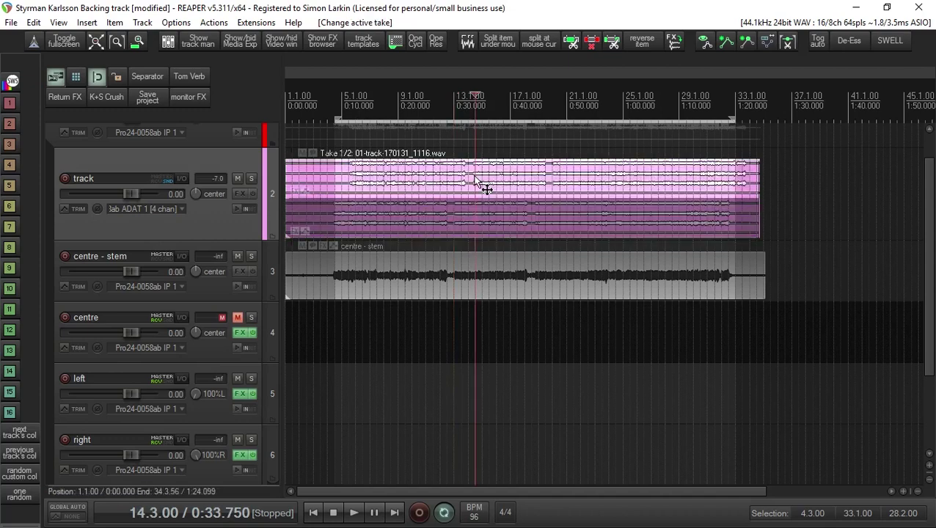
left_click(476, 218)
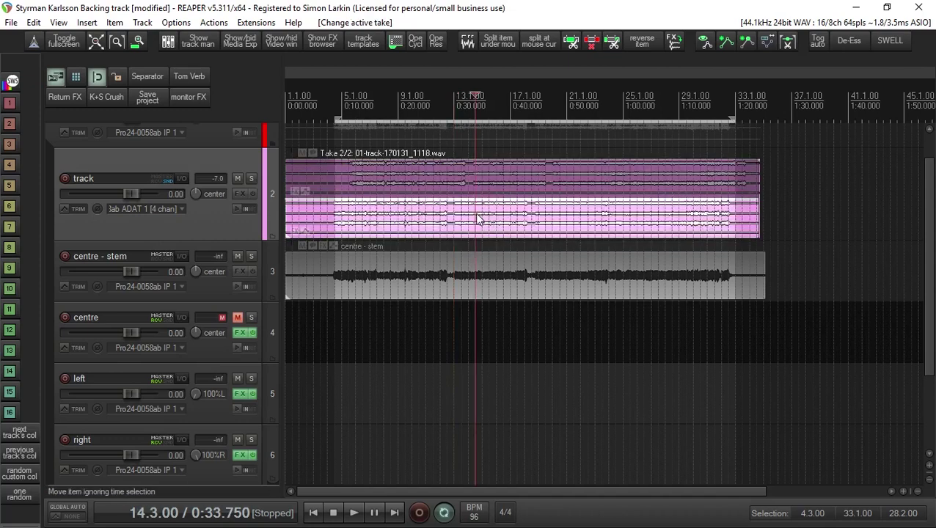